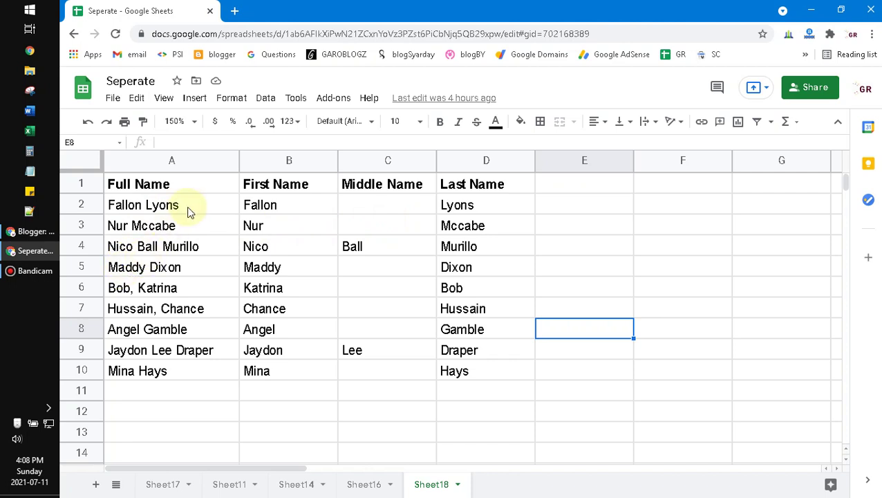
Examine the first, middle and last name formulas in row 2 and the Full Name column they draw from
click(260, 206)
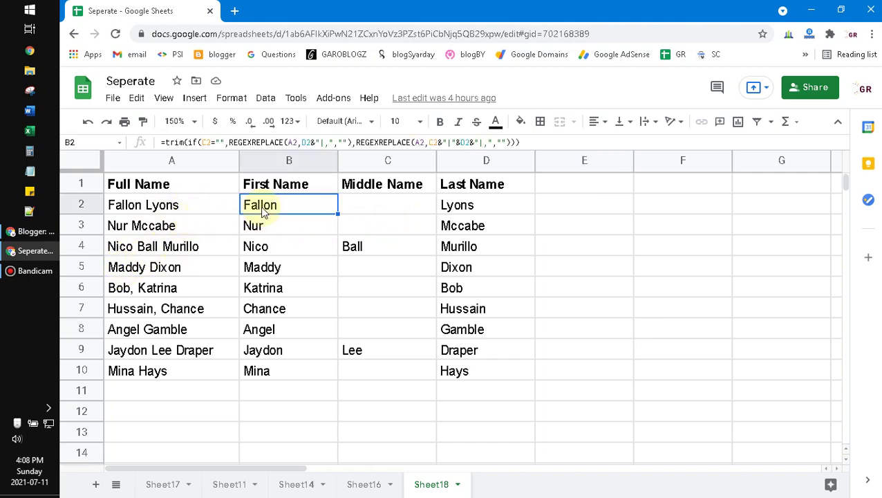
click(265, 252)
click(498, 208)
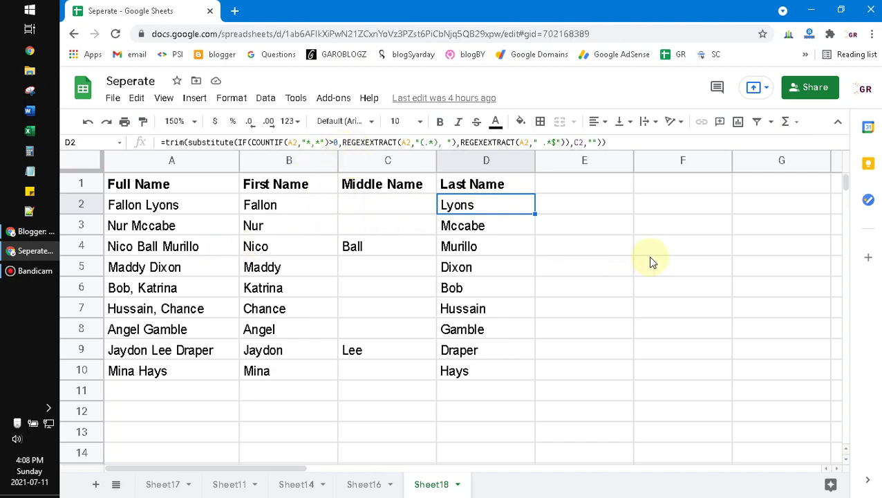
click(582, 215)
click(512, 217)
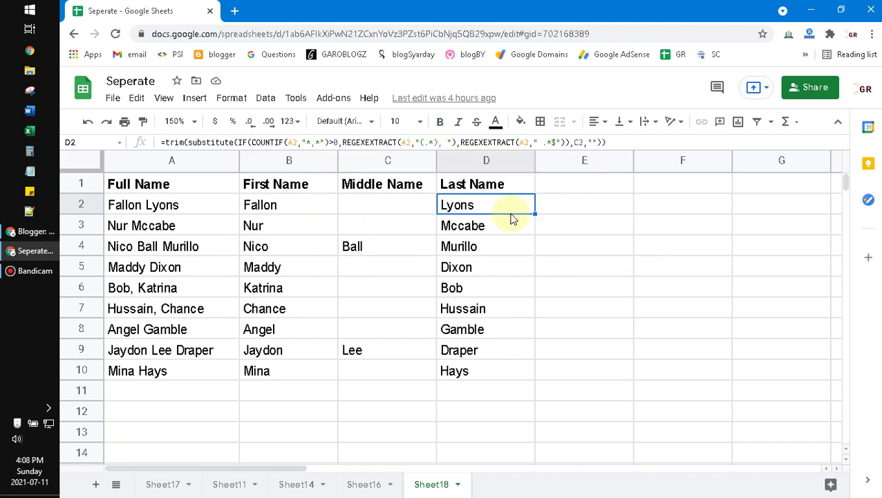
click(312, 207)
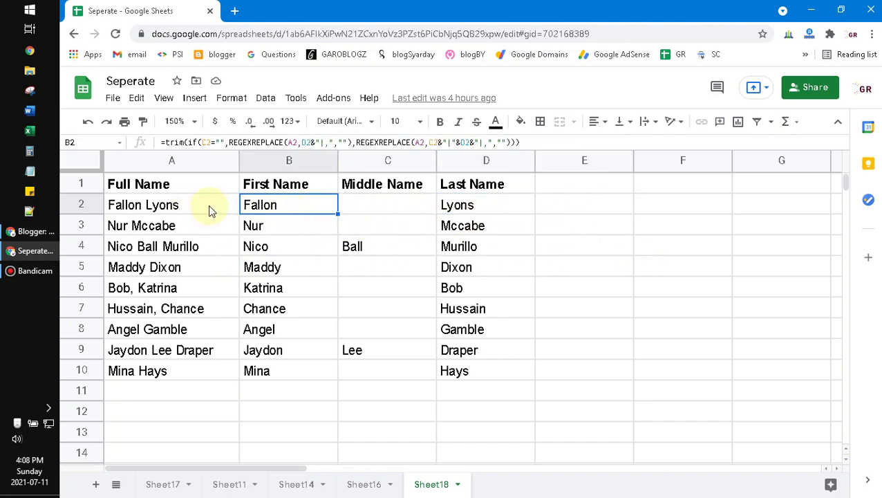
click(392, 203)
click(477, 206)
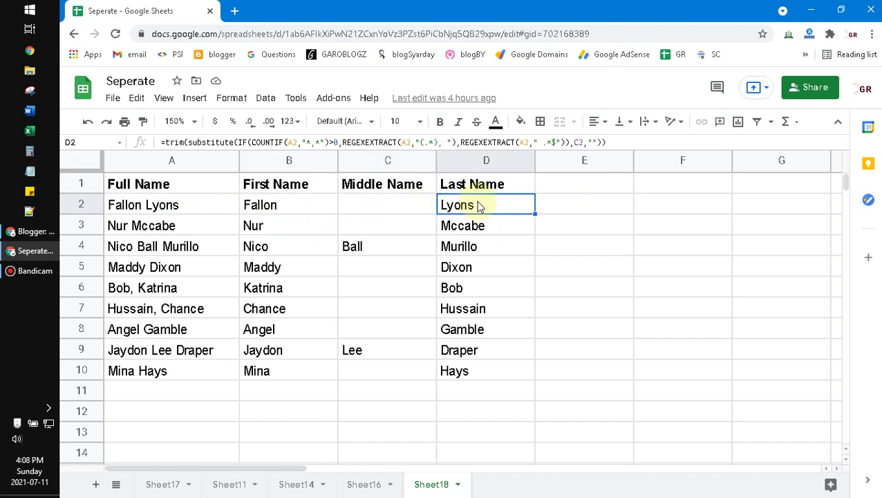
click(173, 160)
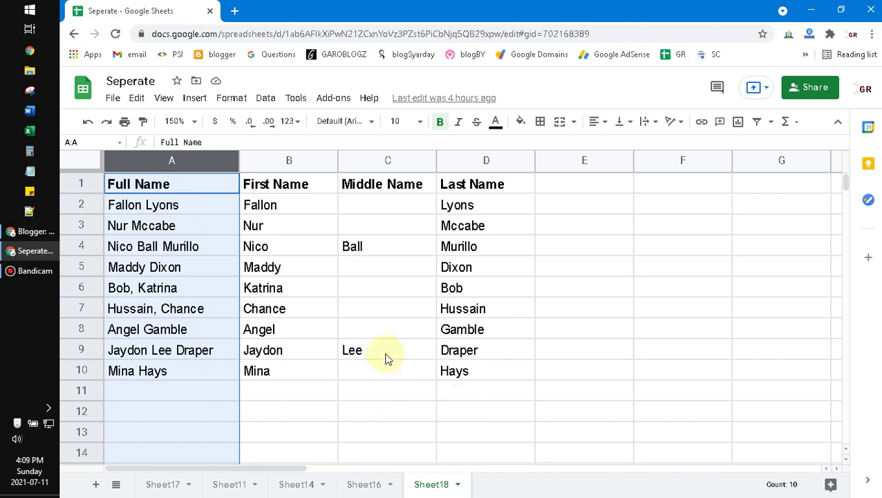
click(350, 413)
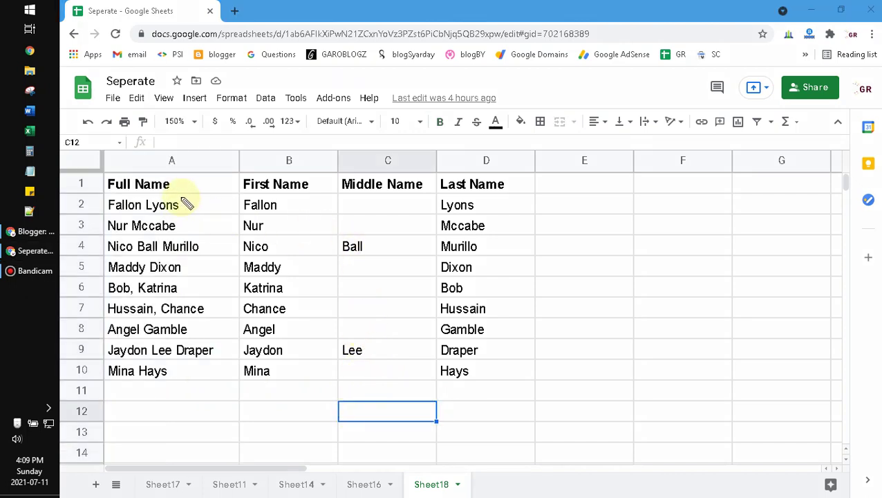
mouse_move(168, 188)
mouse_down()
mouse_move(98, 202)
mouse_move(109, 235)
mouse_move(141, 244)
mouse_move(193, 202)
mouse_move(173, 195)
mouse_up()
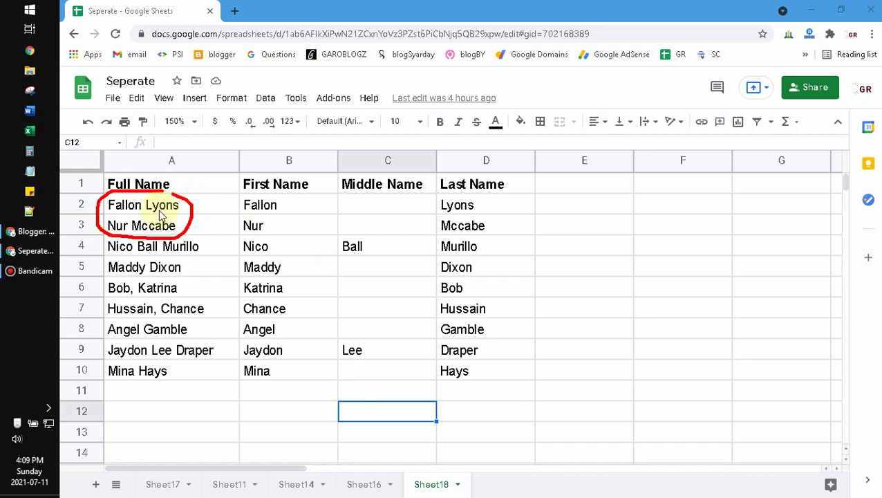
mouse_move(274, 147)
mouse_down()
mouse_move(273, 222)
mouse_move(207, 246)
mouse_up()
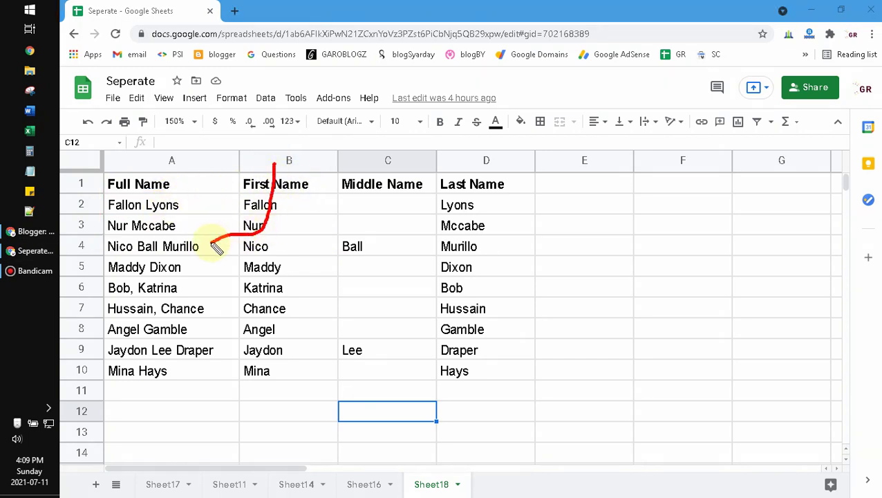
mouse_move(94, 235)
mouse_down()
mouse_move(94, 255)
mouse_move(208, 257)
mouse_move(211, 243)
mouse_move(97, 239)
mouse_up()
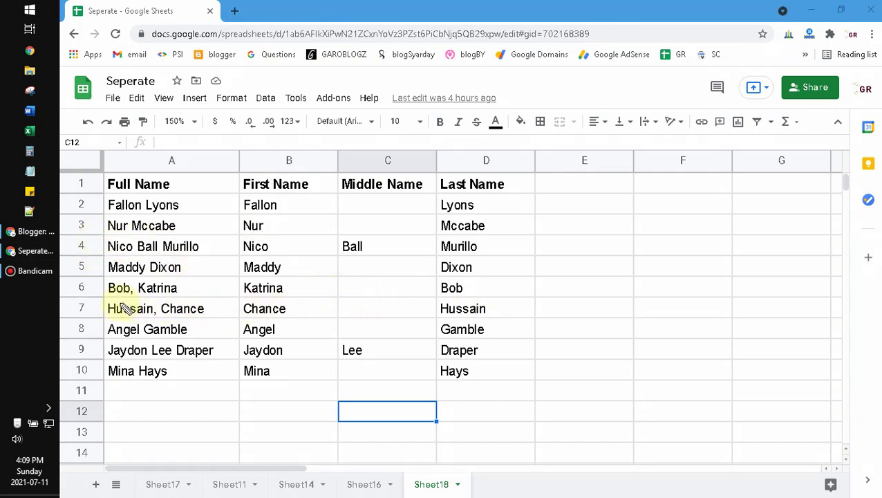
mouse_move(103, 298)
mouse_down()
mouse_move(101, 311)
mouse_move(113, 322)
mouse_move(232, 309)
mouse_move(108, 301)
mouse_up()
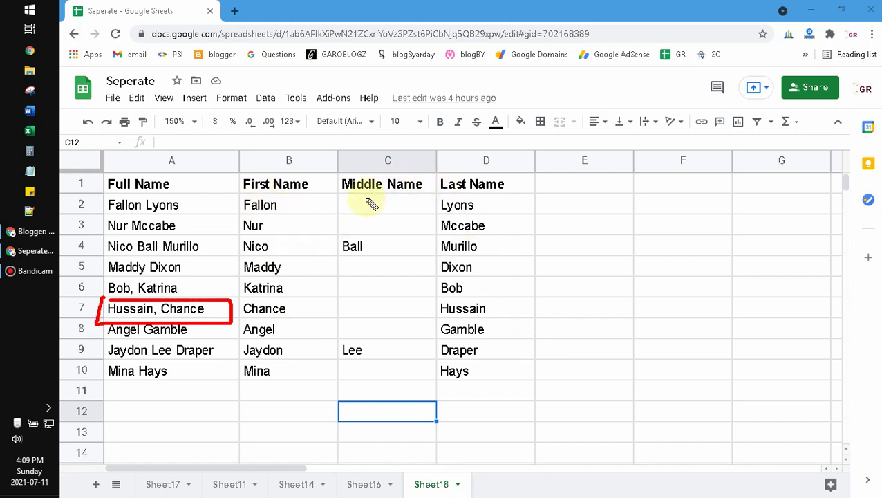
key(Escape)
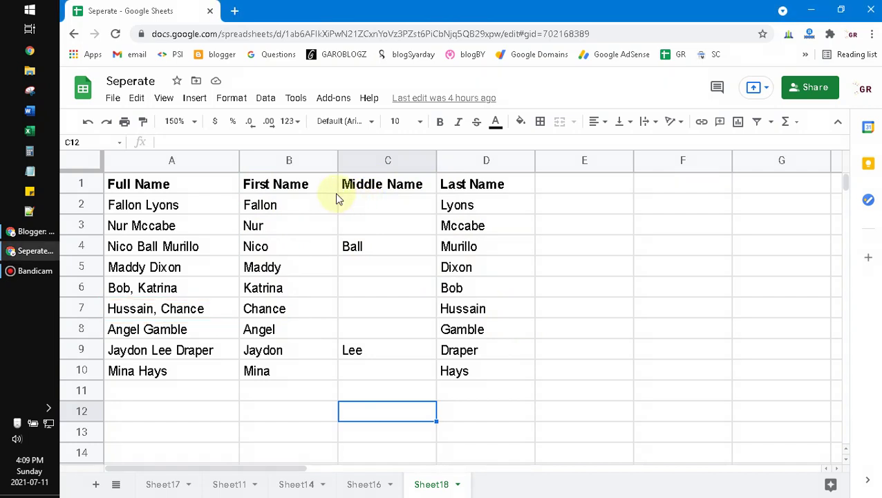
Examine the Middle Name formula in C2: its REGEXEXTRACT pattern, ISERROR check and empty-text argument, without changing it
click(294, 207)
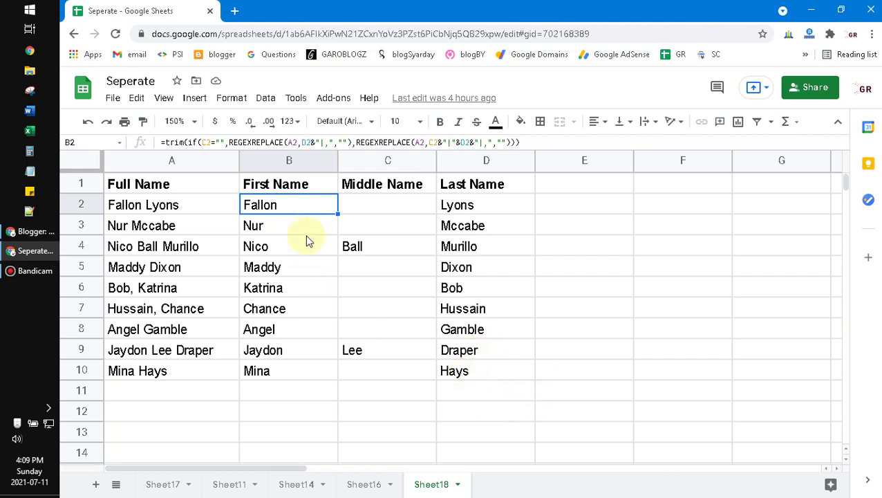
click(370, 202)
click(274, 403)
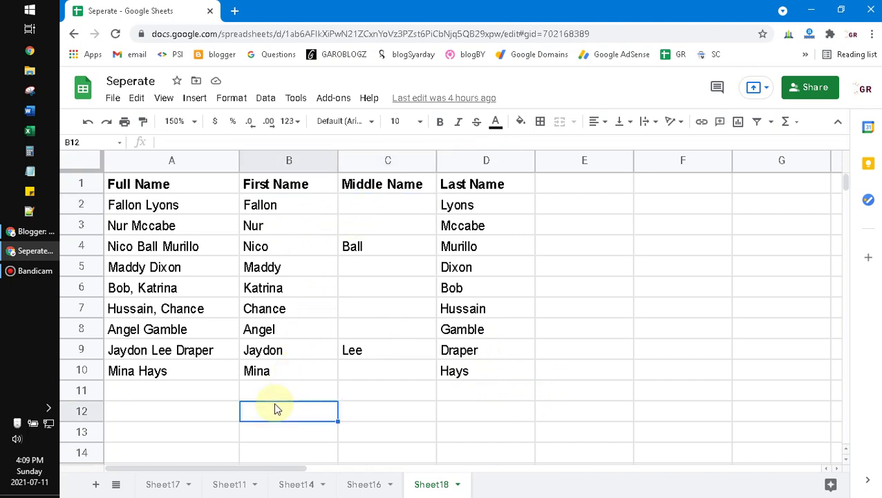
click(415, 206)
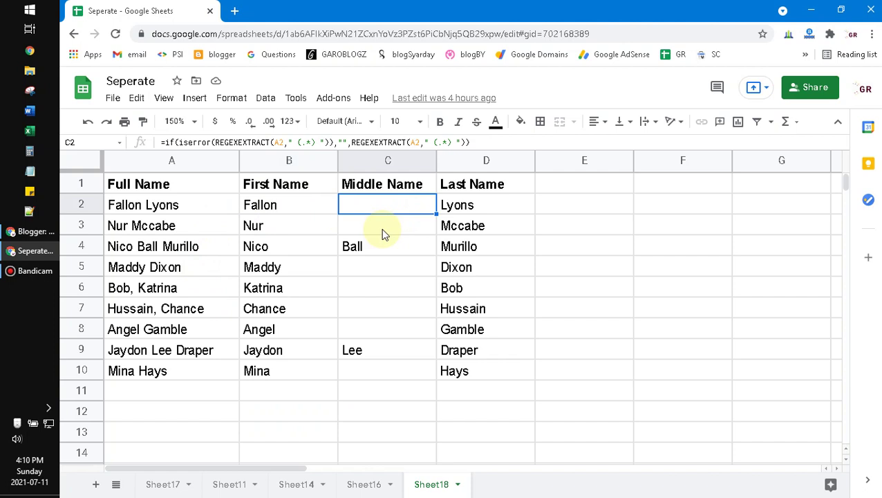
key(F2)
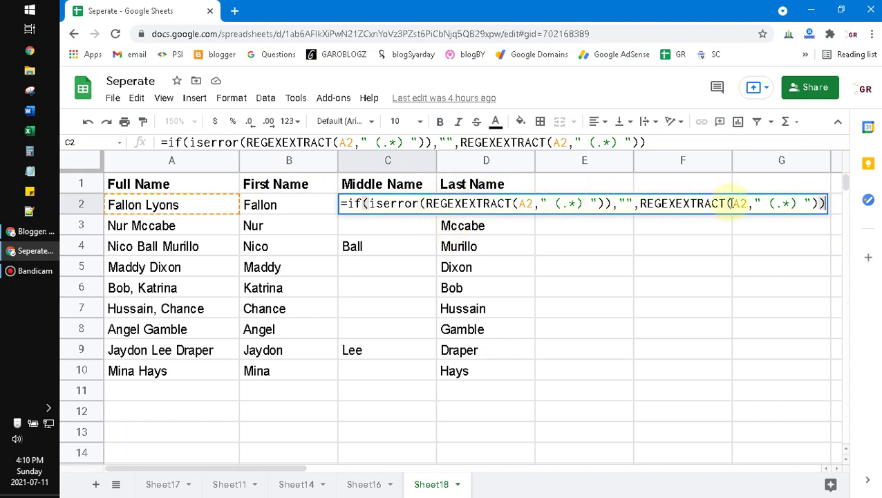
click(695, 204)
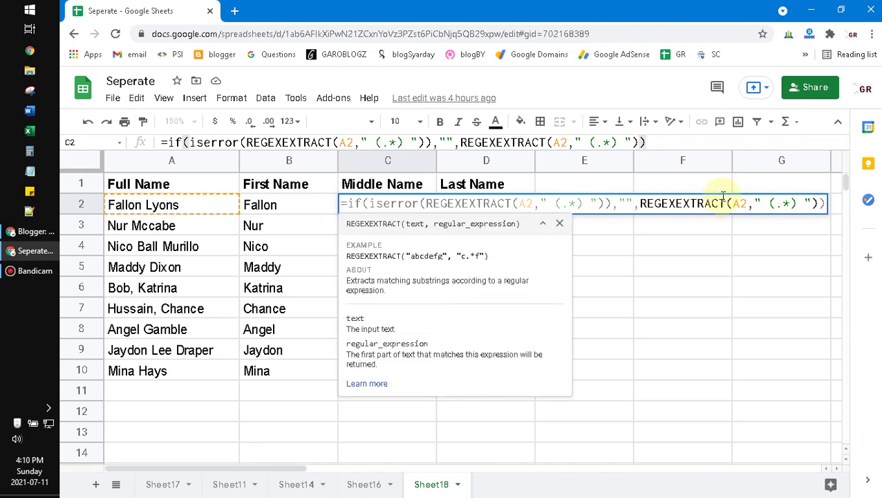
click(739, 203)
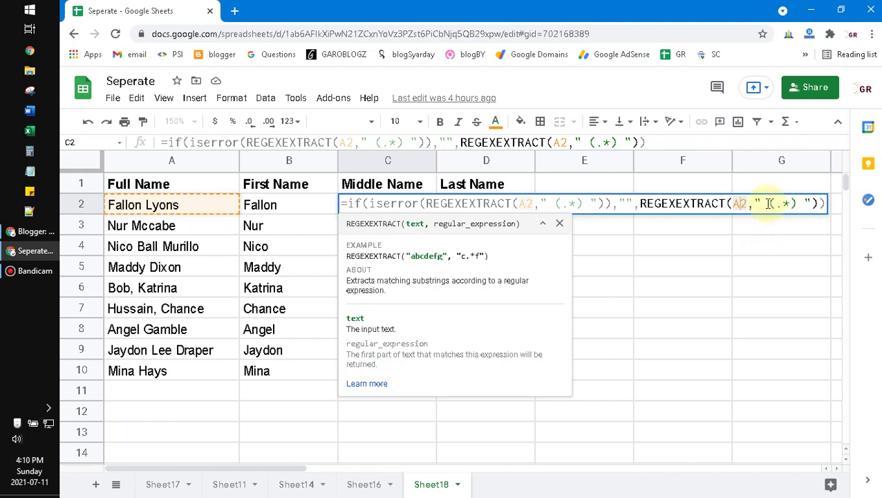
drag(754, 203, 814, 202)
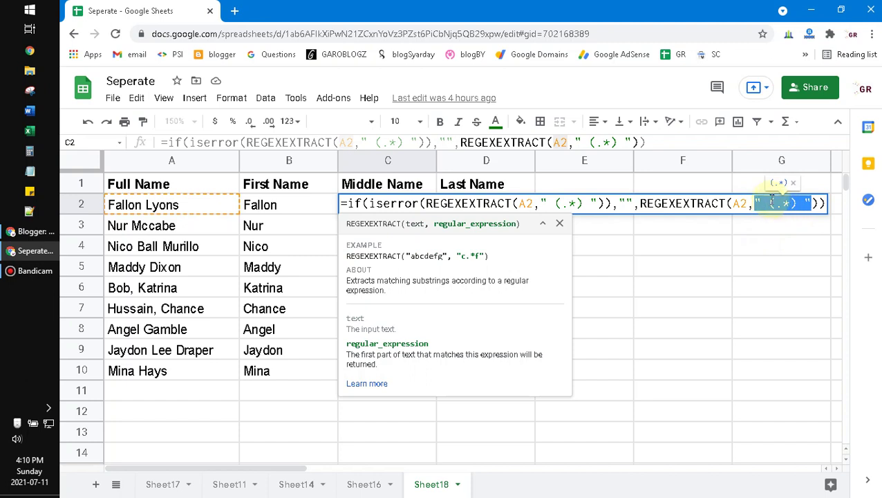
drag(769, 203, 797, 202)
click(761, 205)
drag(768, 204, 804, 203)
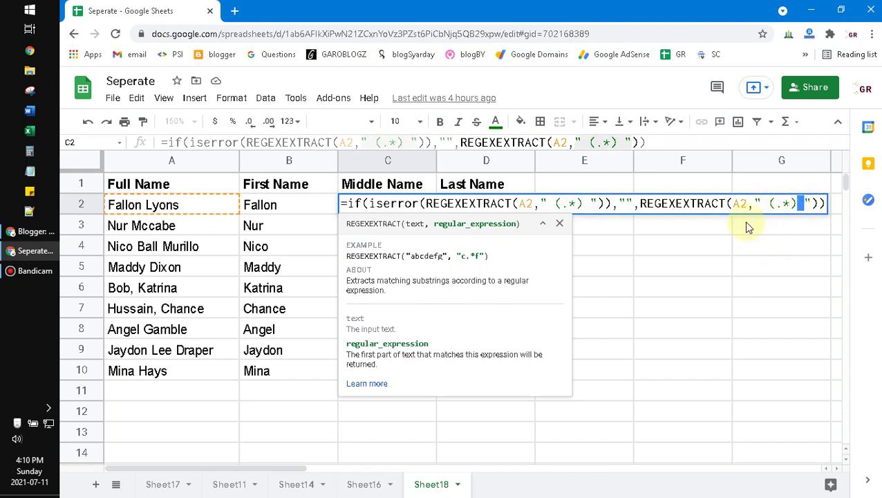
click(386, 205)
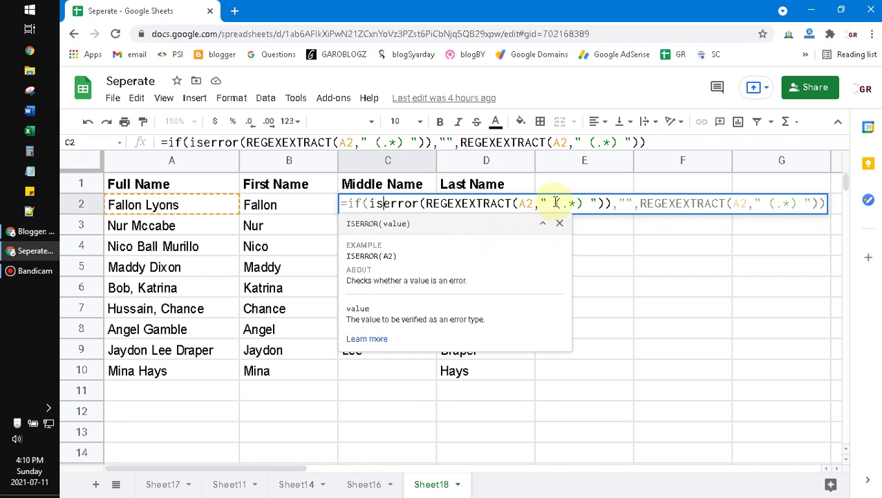
click(626, 202)
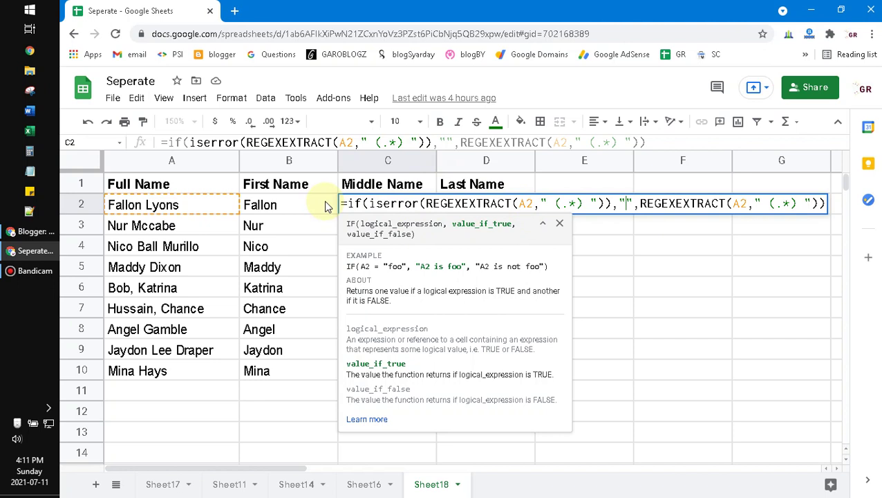
click(661, 205)
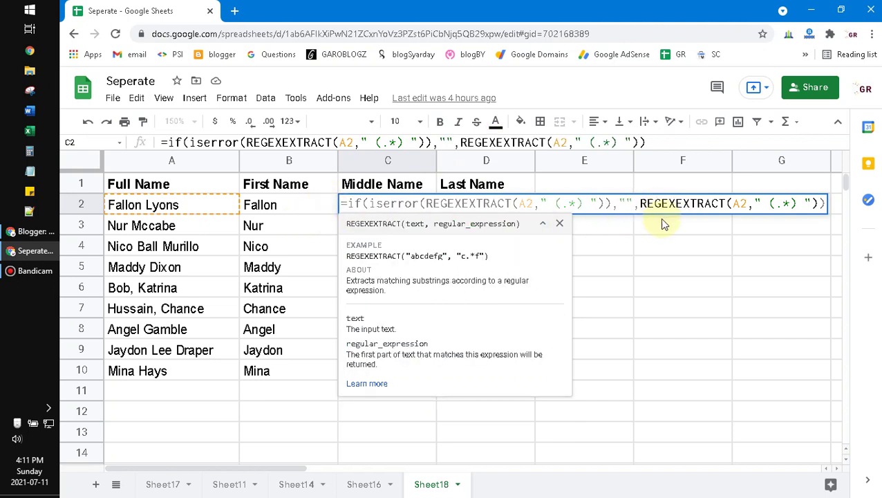
key(Escape)
Fill the Middle Name formula from C2 down to C10 and check the copied formula in C4 against A4
drag(439, 218, 418, 370)
click(389, 247)
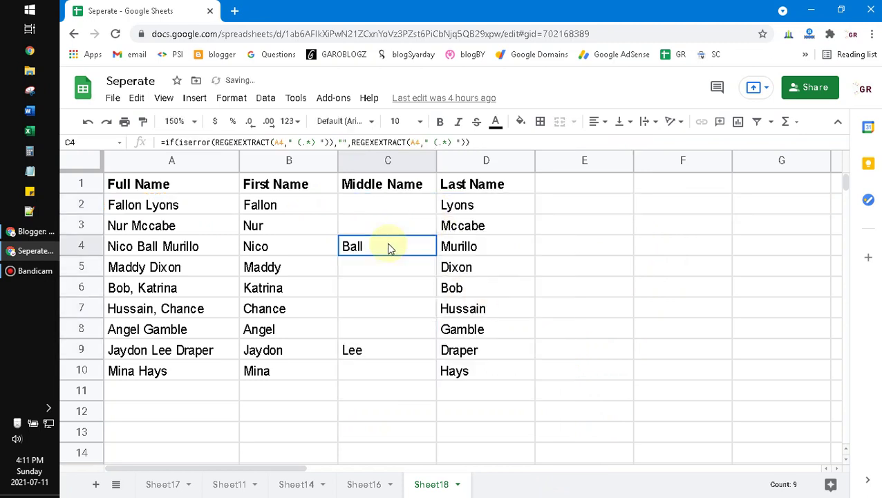
click(165, 248)
click(354, 248)
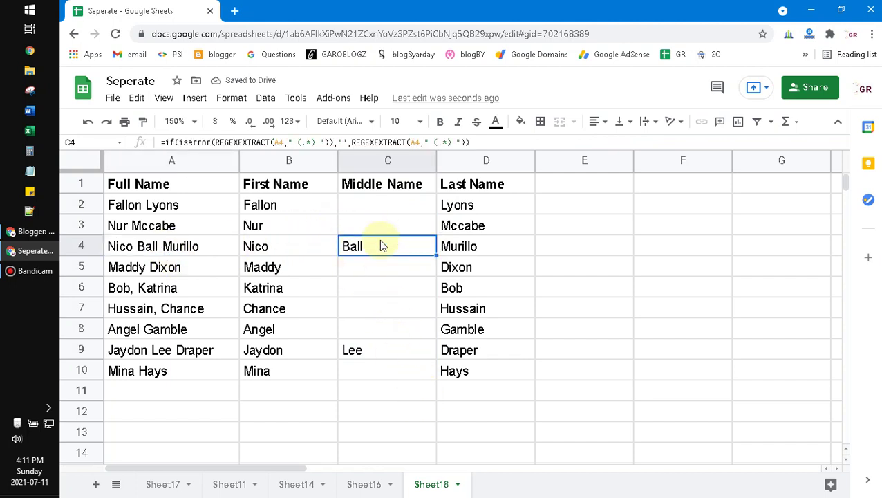
double_click(379, 241)
key(Escape)
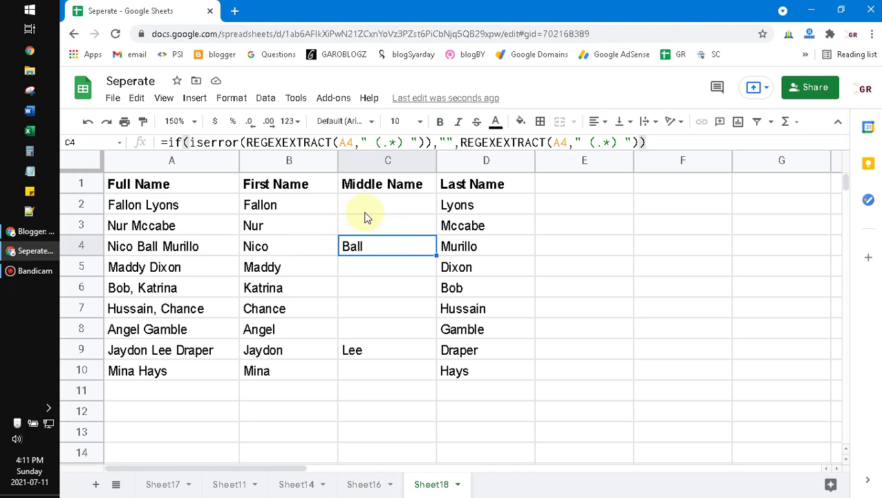
Wrap the Middle Name formula in C2 in TRIM and fill it down through C10
click(364, 206)
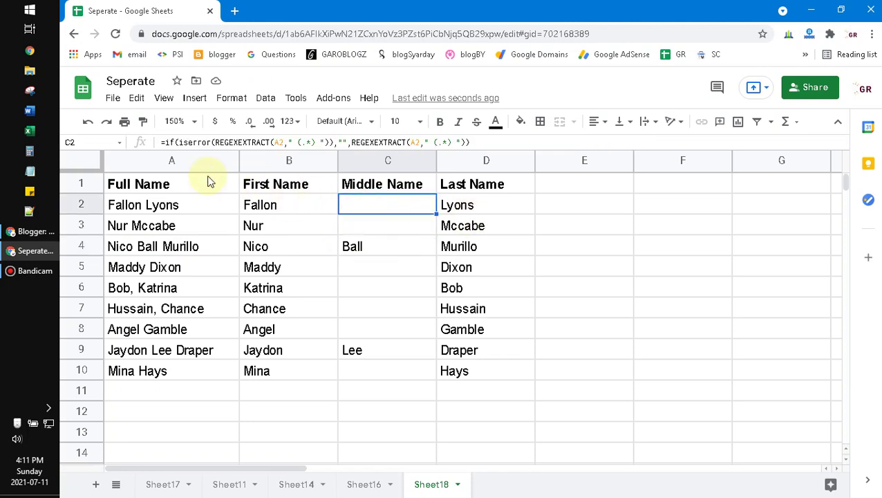
click(169, 142)
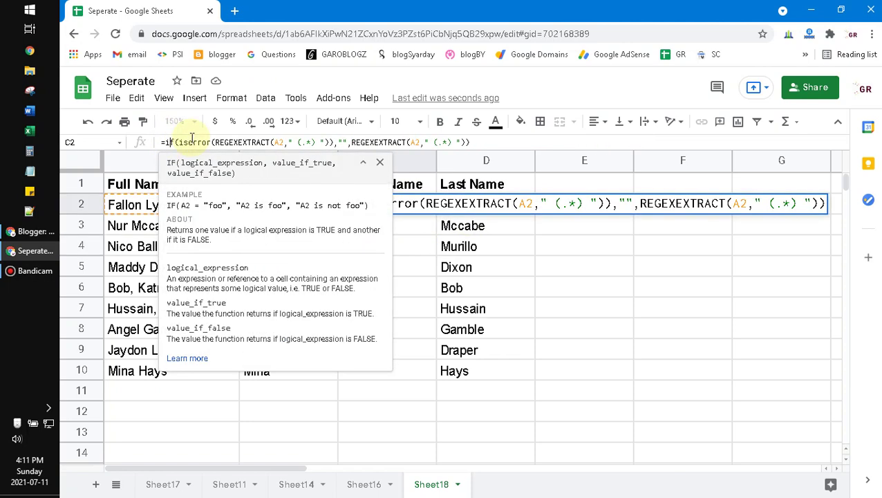
text(trim()
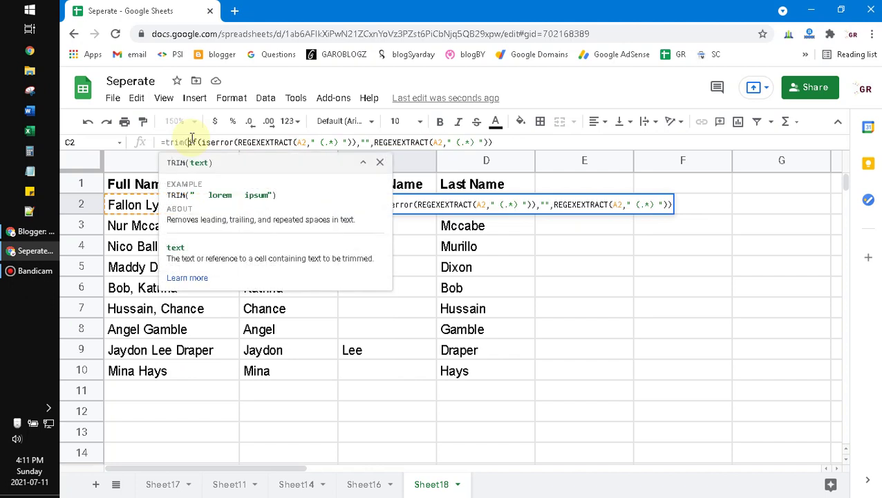
key(Return)
key(Up)
key(ctrl+shift+Down)
key(ctrl+d)
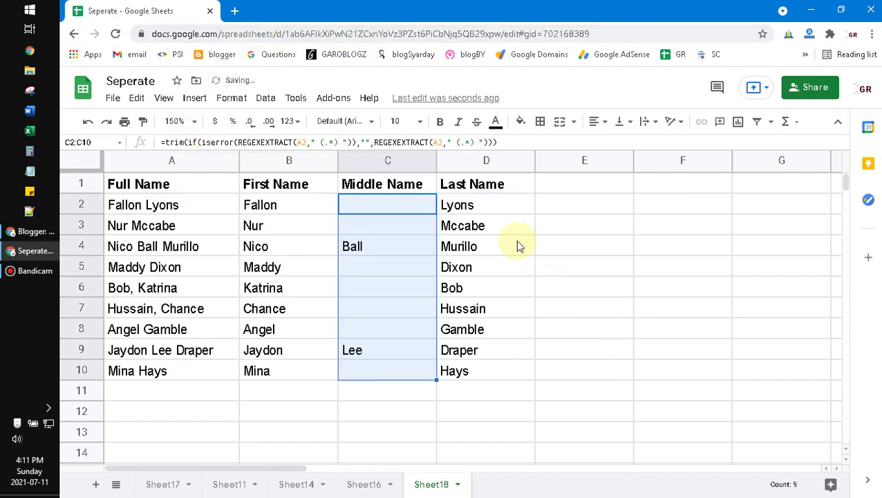
click(378, 203)
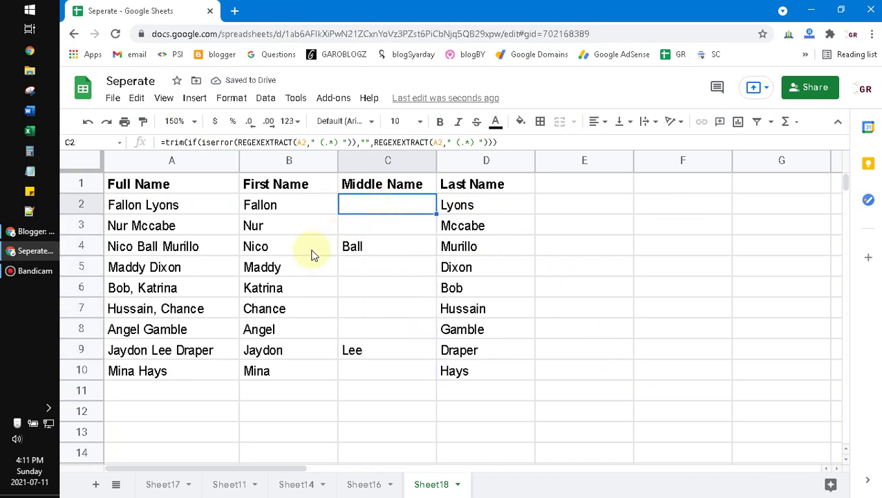
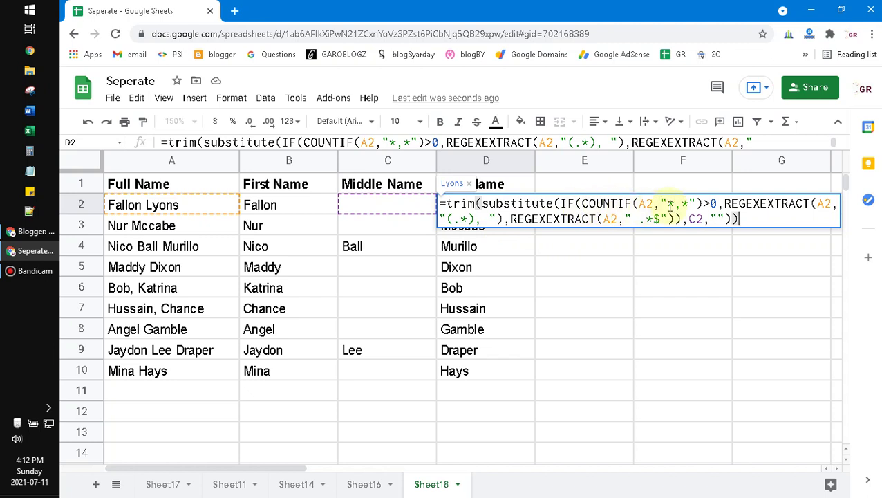
Examine the Last Name formula in D2: its COUNTIF comma criterion and both REGEXEXTRACT branches, without changing it
click(683, 204)
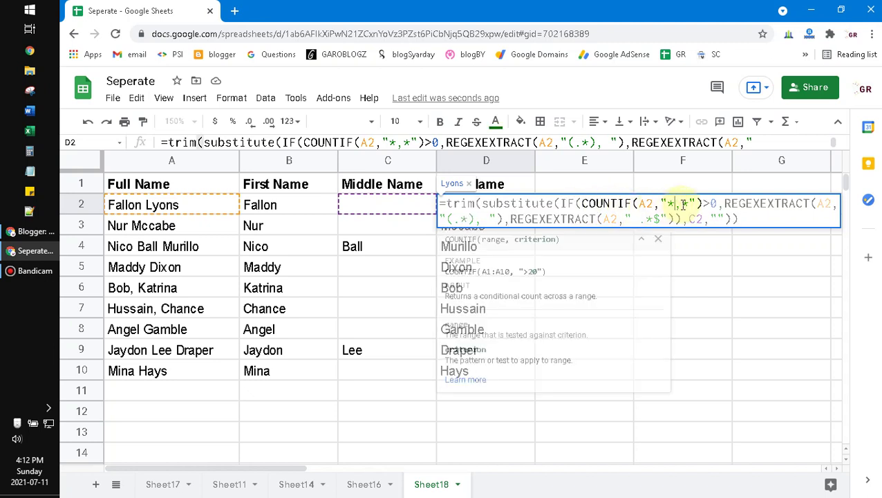
double_click(685, 204)
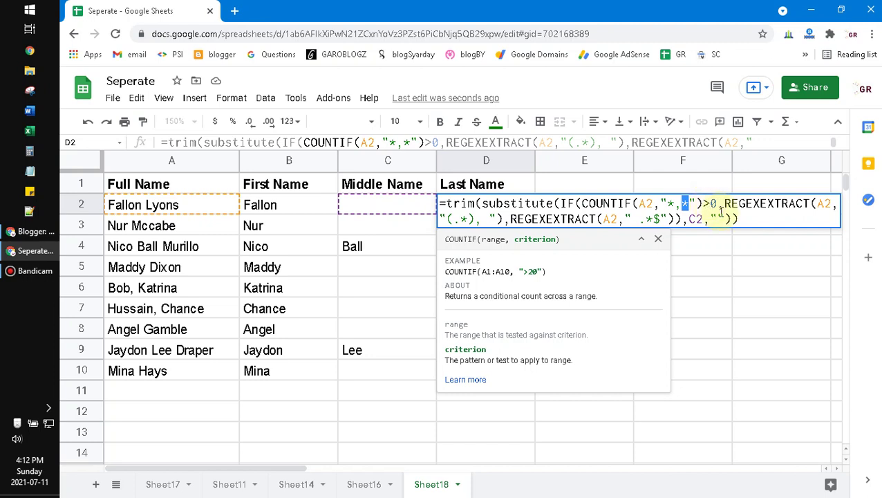
drag(724, 204, 814, 206)
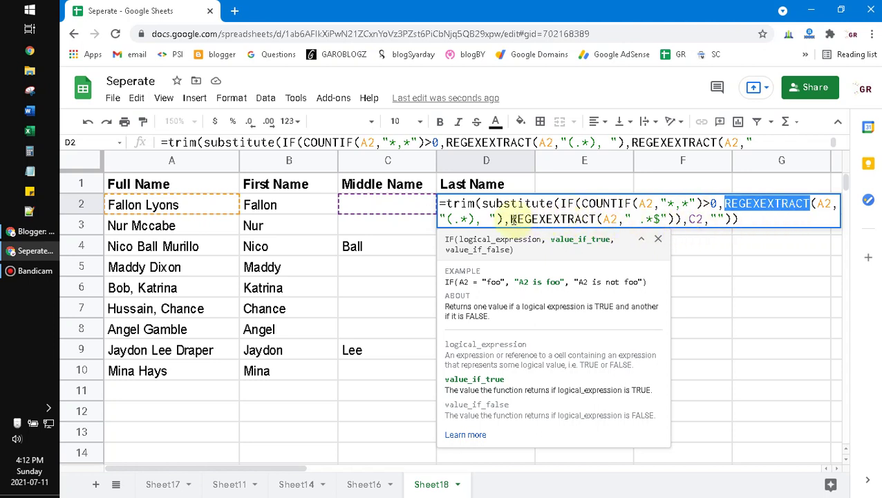
drag(510, 219, 682, 218)
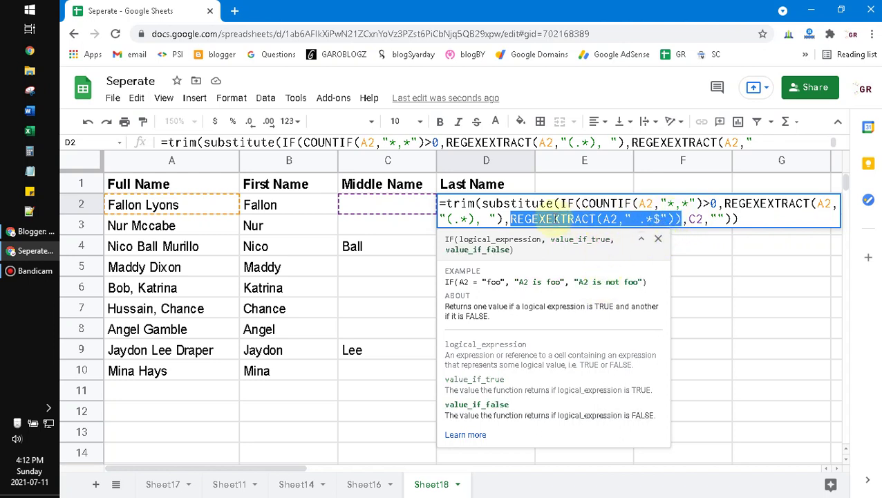
click(529, 219)
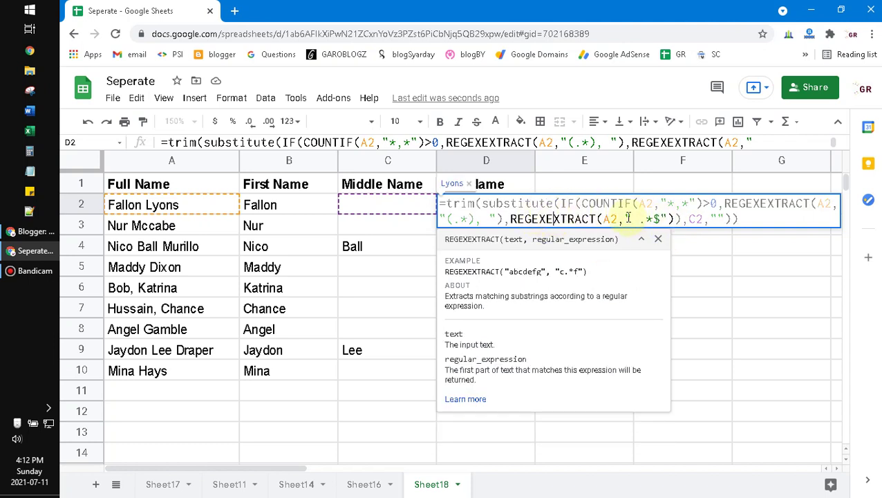
drag(625, 218, 664, 217)
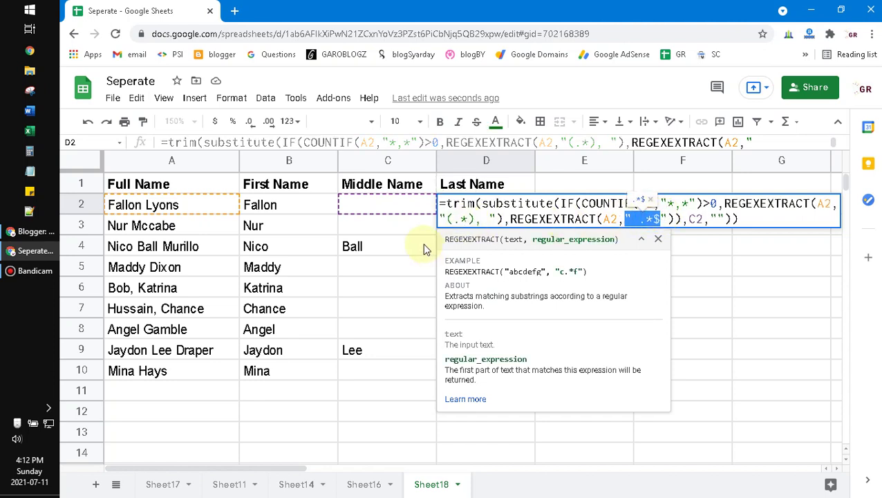
key(Escape)
Examine the First Name formula in B2, the column B results and the full name in A2, without changing anything
click(262, 205)
key(Return)
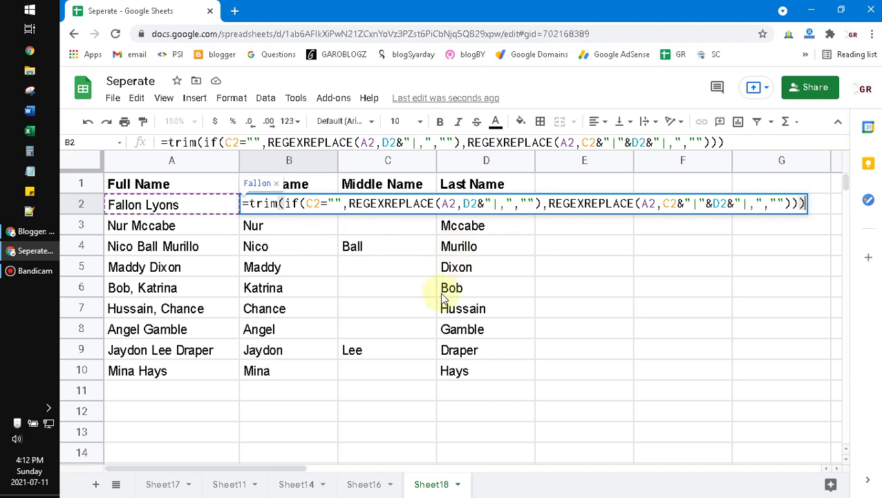
key(Escape)
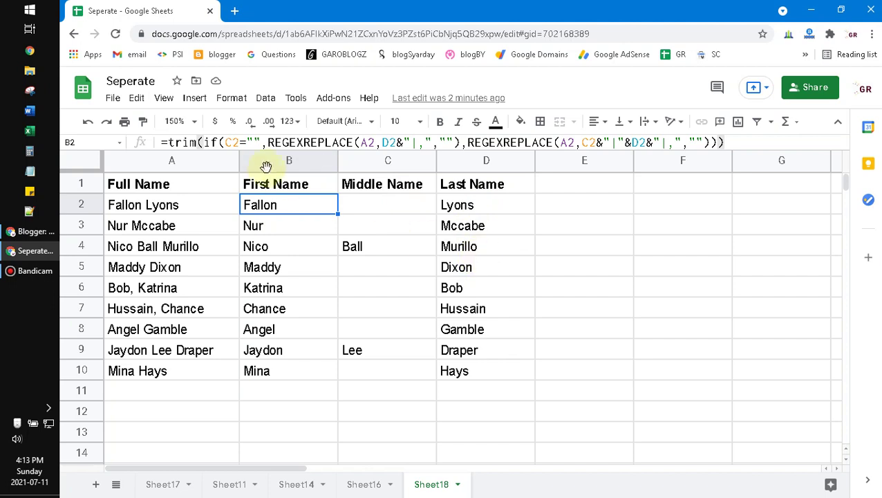
double_click(279, 215)
key(Escape)
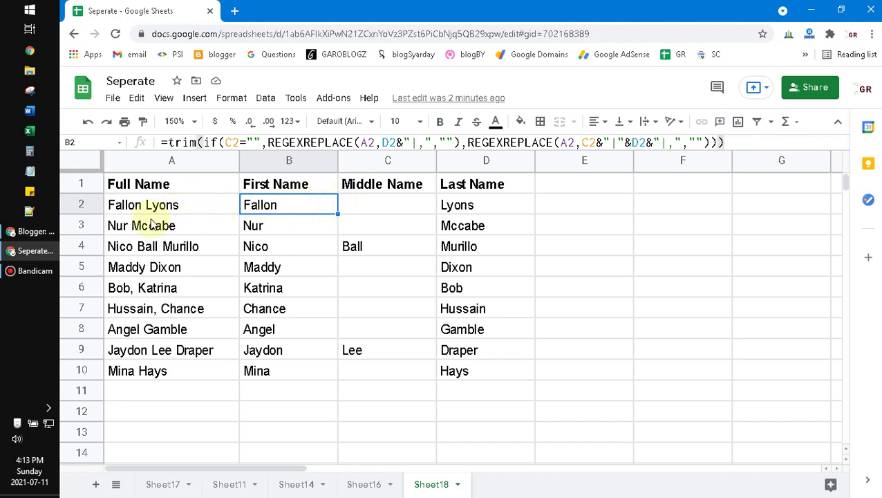
drag(291, 212, 288, 369)
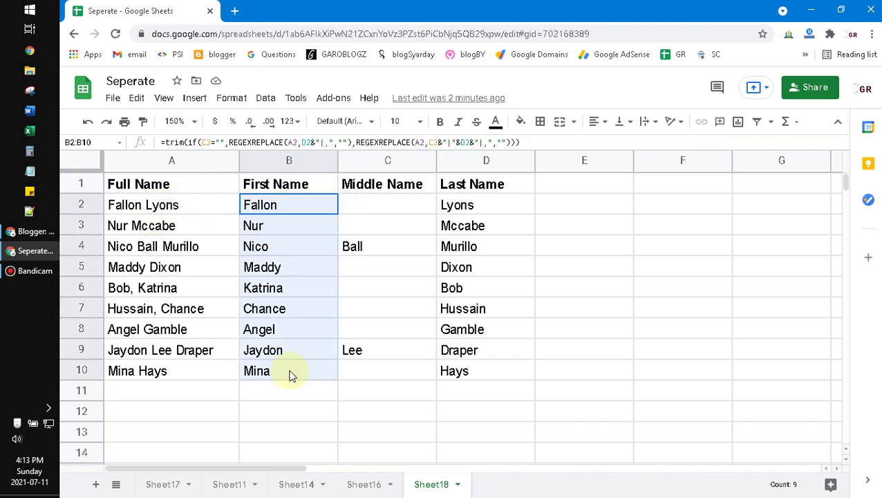
click(187, 210)
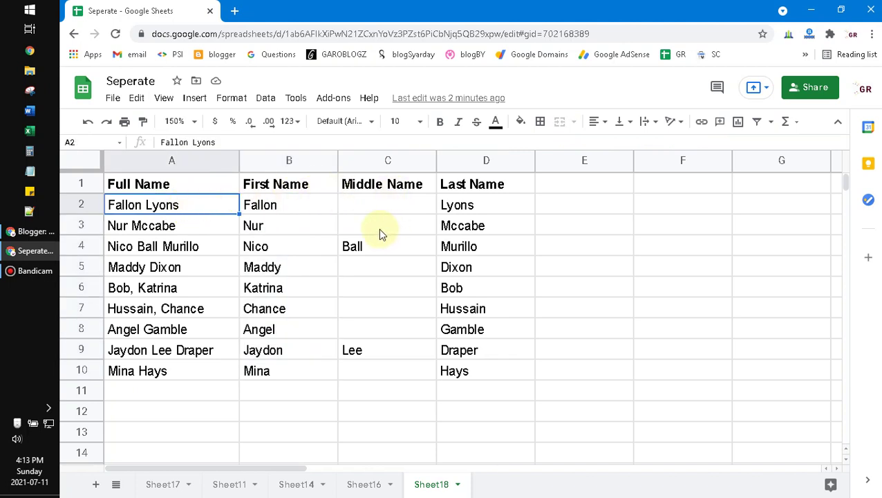
click(275, 204)
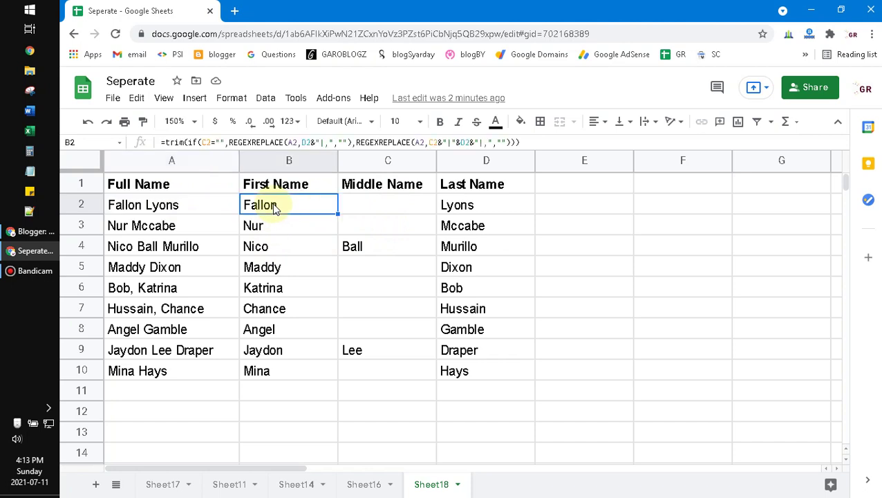
double_click(276, 205)
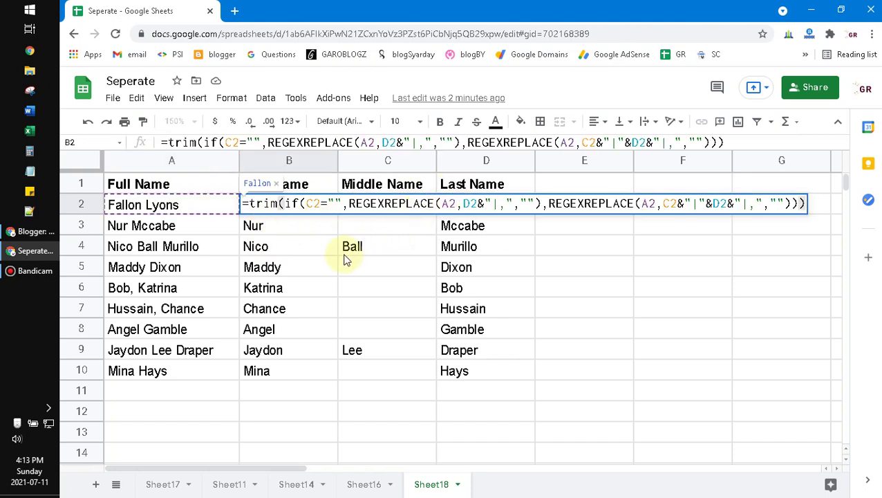
key(Escape)
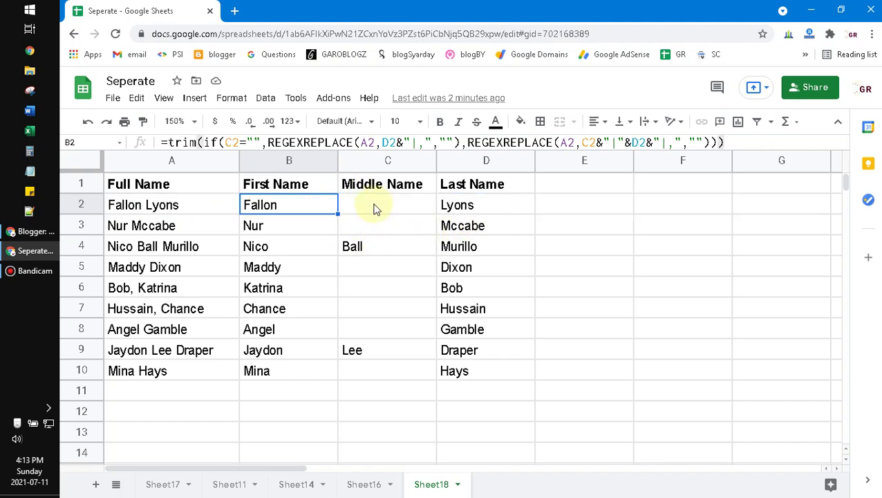
Compare the first, middle and last name formulas in row 2, including the TRIM function around the formula in B2
click(375, 204)
click(508, 204)
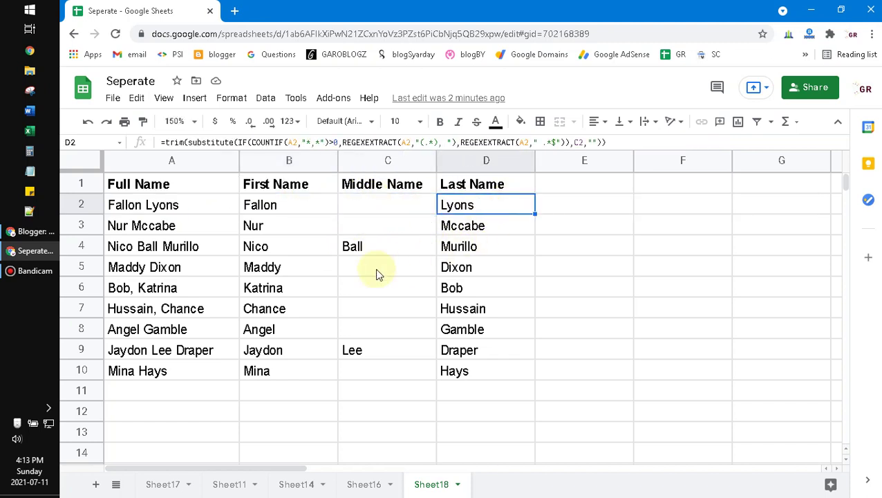
double_click(304, 213)
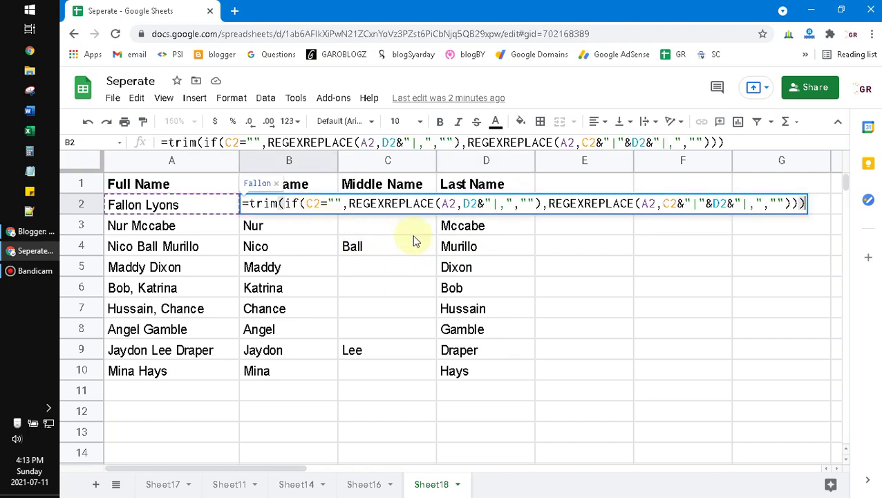
key(Escape)
click(388, 206)
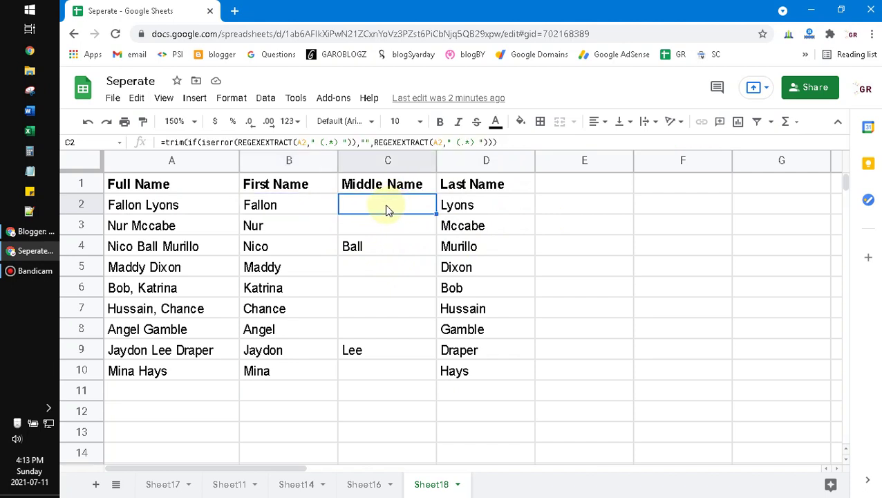
click(291, 209)
click(491, 205)
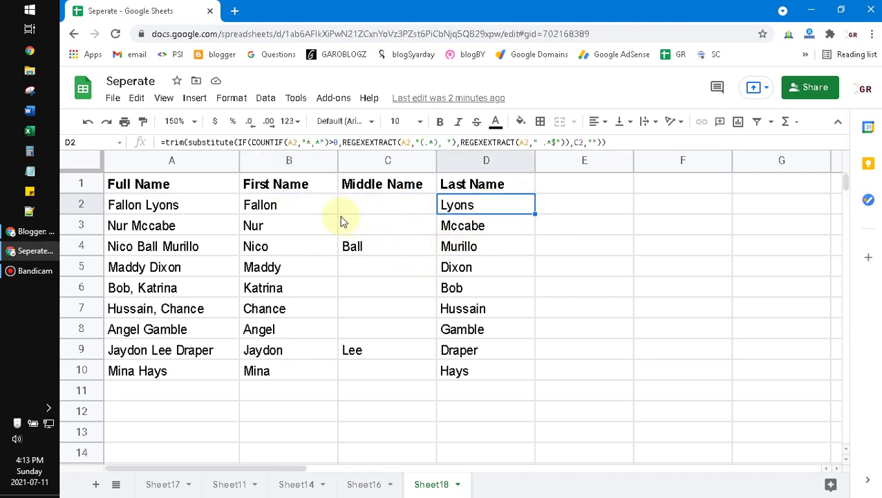
click(304, 209)
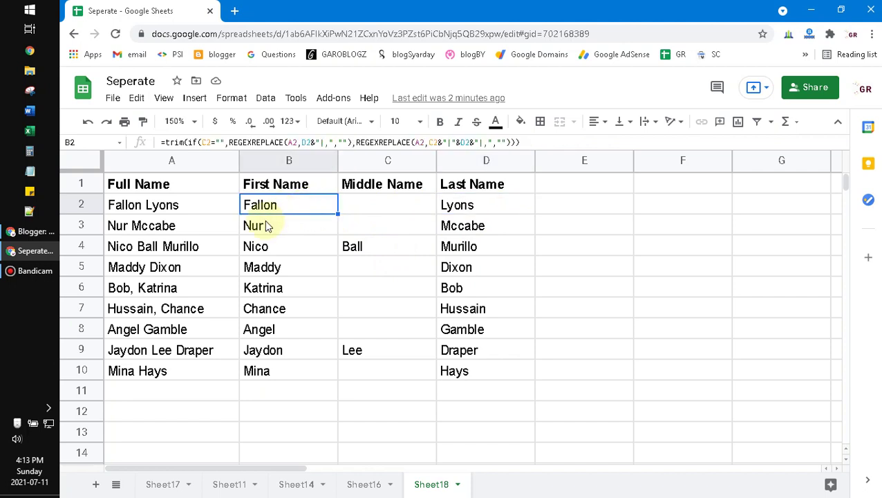
key(Return)
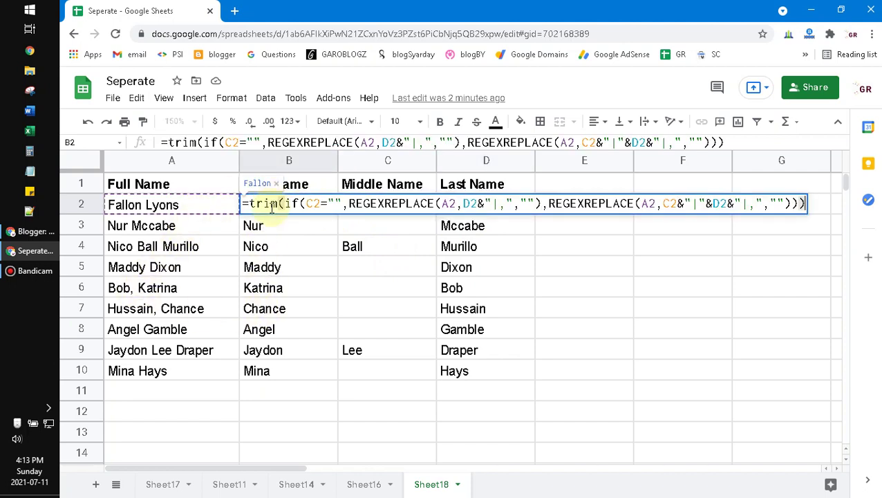
click(272, 203)
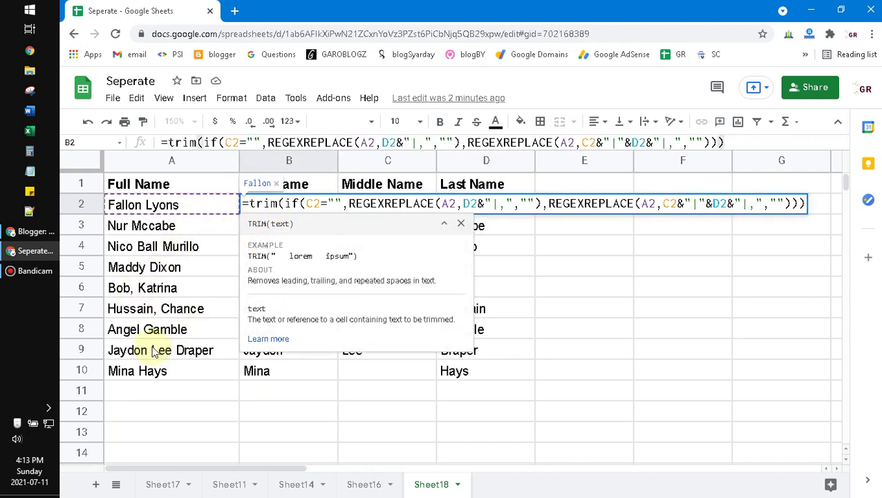
key(Escape)
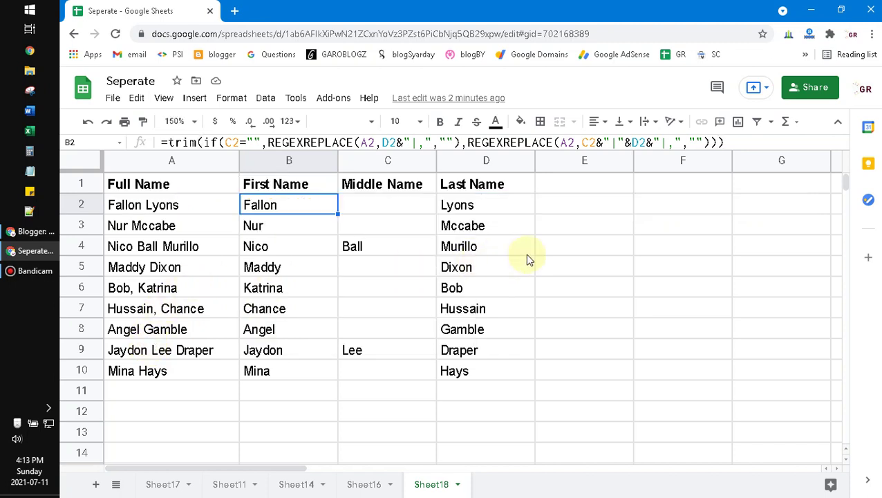
Enter the sample text "bla bla bla " in E3, with a double space before the last word and a trailing space
click(622, 227)
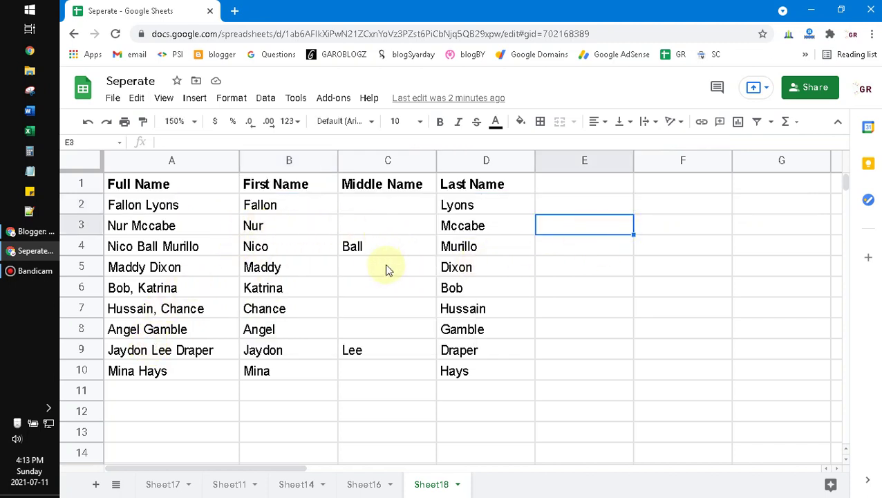
click(663, 225)
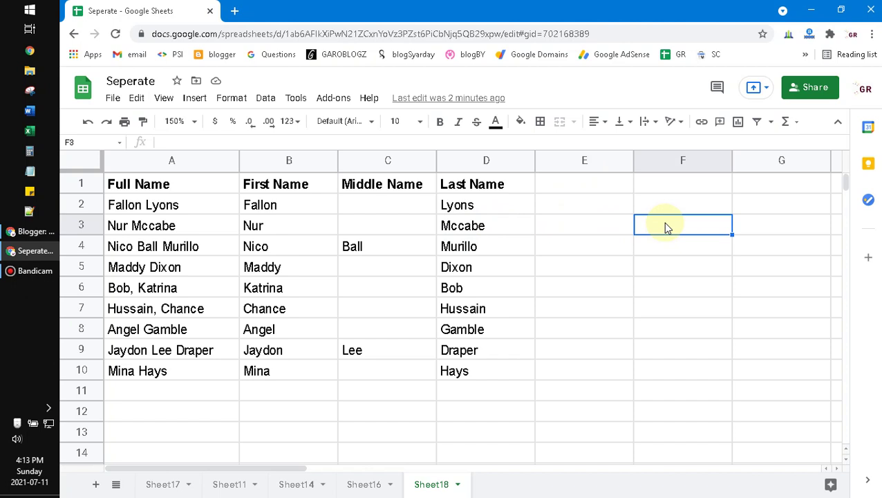
click(596, 230)
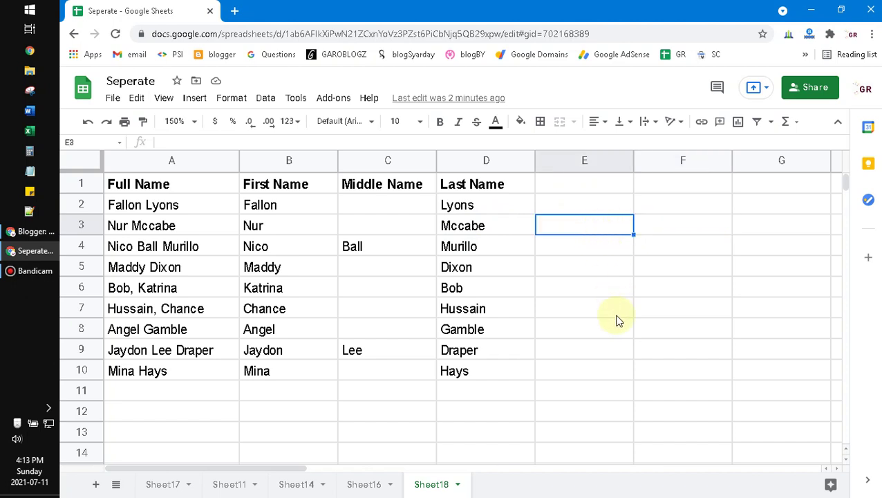
text(bla b)
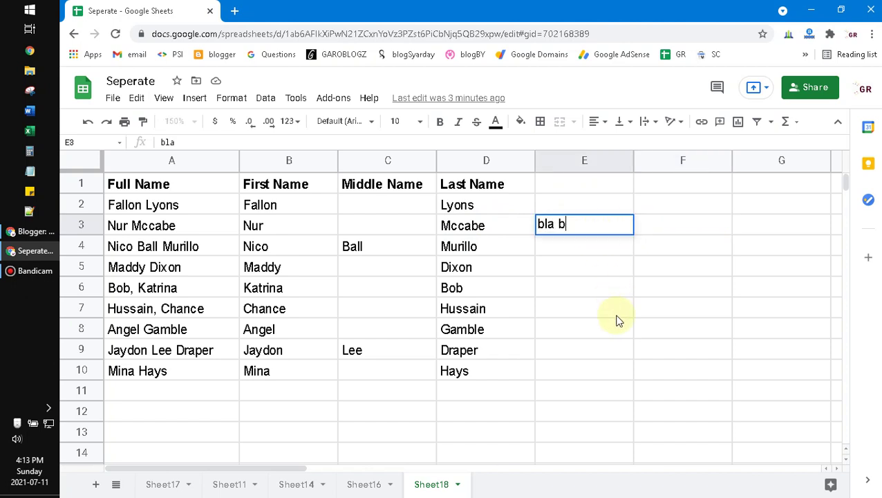
text(la  bla)
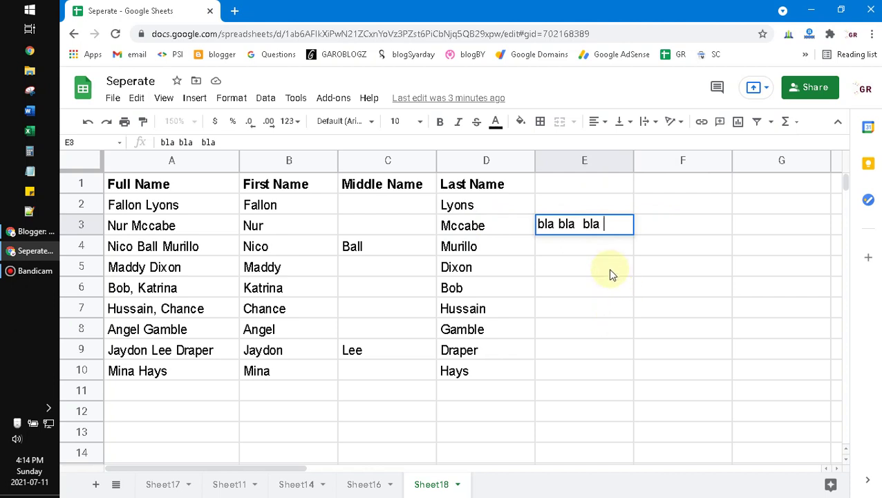
key(Return)
click(619, 233)
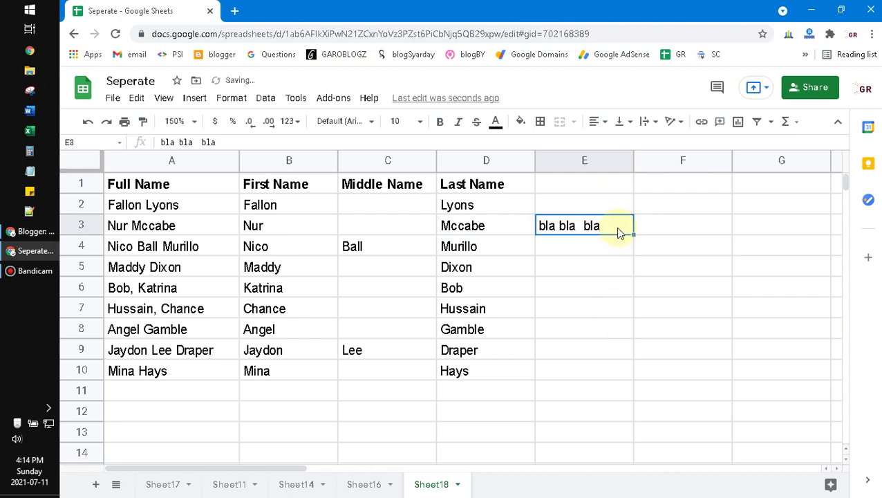
double_click(619, 233)
Enter a TRIM formula in E4 that refers to the sample text in E3
click(571, 253)
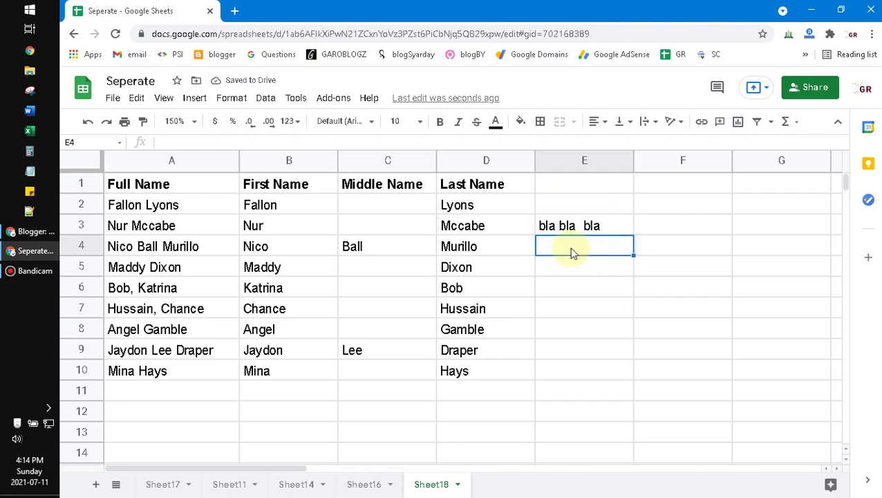
text(=trim)
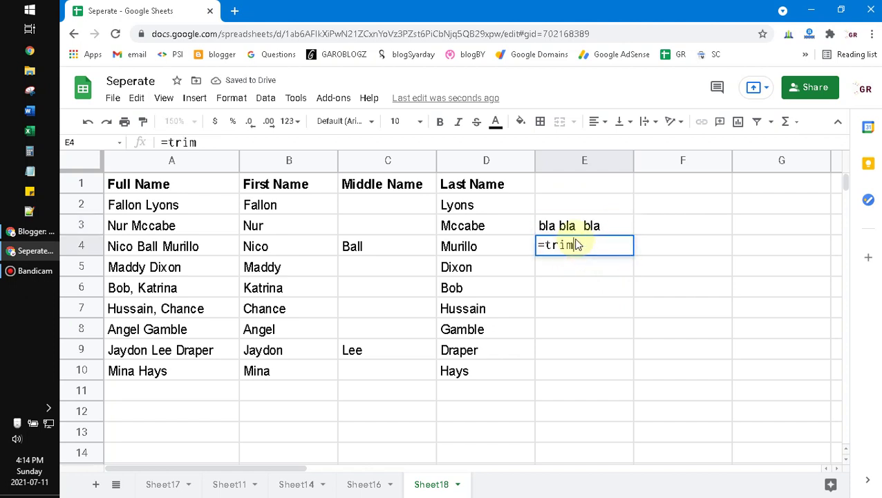
key(Tab)
key(Up)
key(Return)
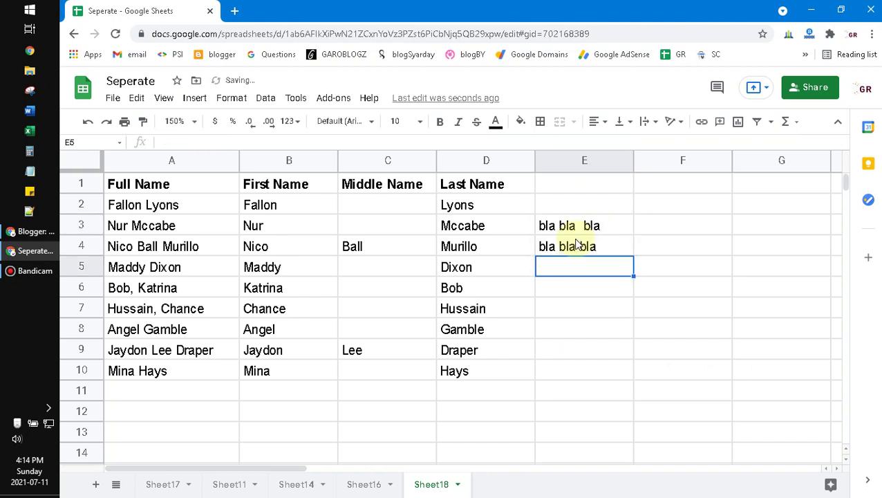
Enter the formula =CLEAN(E3) in E5, dismiss the suggested autofill and compare its spacing with the TRIM result
text(=clean)
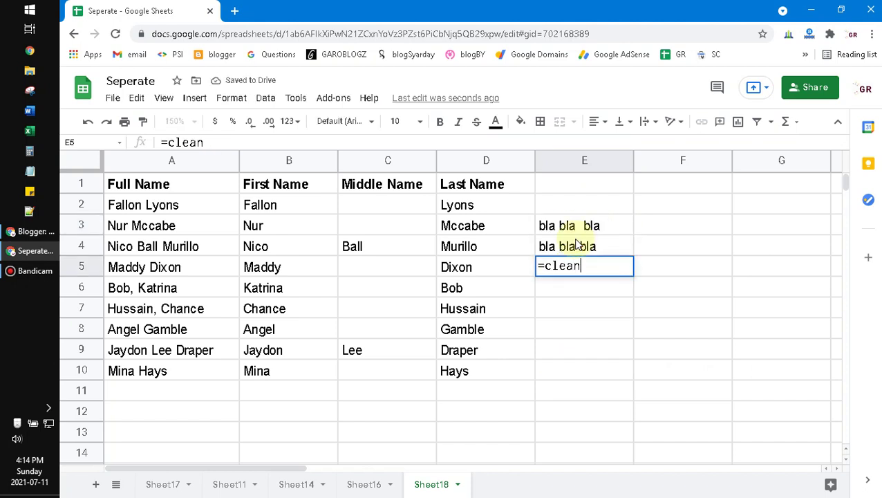
key(Tab)
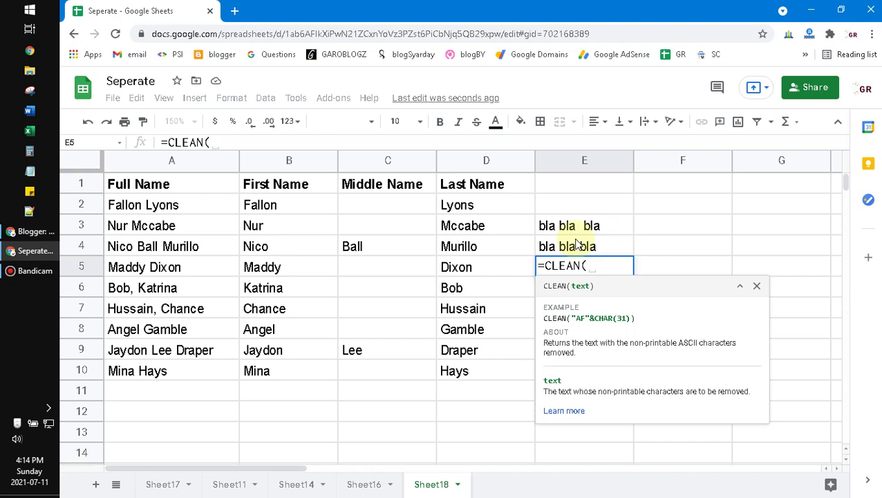
click(578, 246)
key(Return)
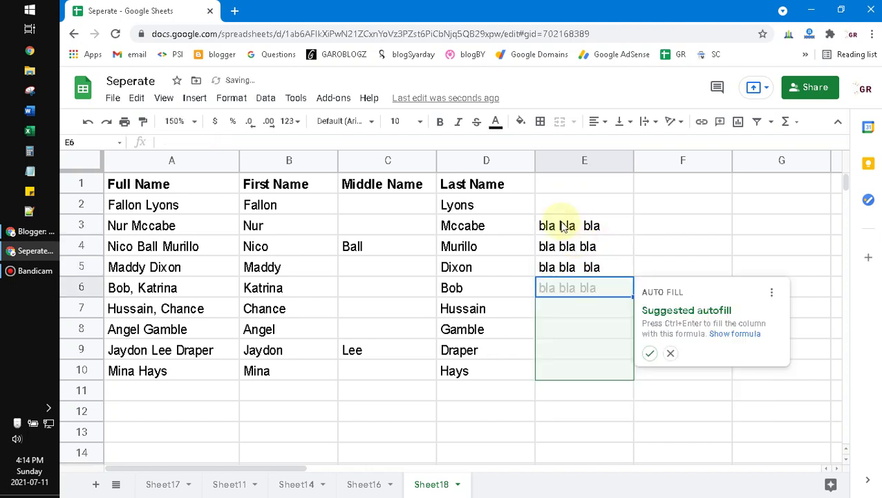
key(Escape)
click(591, 269)
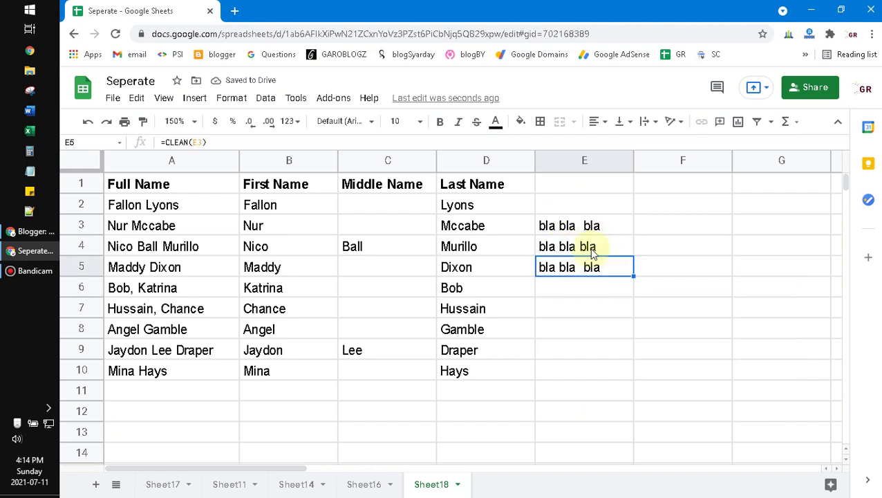
Delete the CLEAN formula from E5 and clear the remaining sample text and TRIM formula in E2:E6
key(Delete)
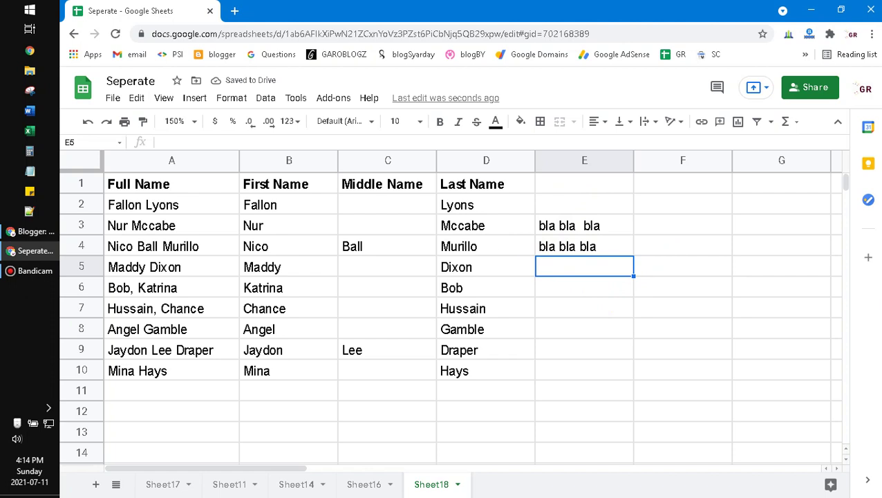
drag(593, 202, 586, 283)
key(Delete)
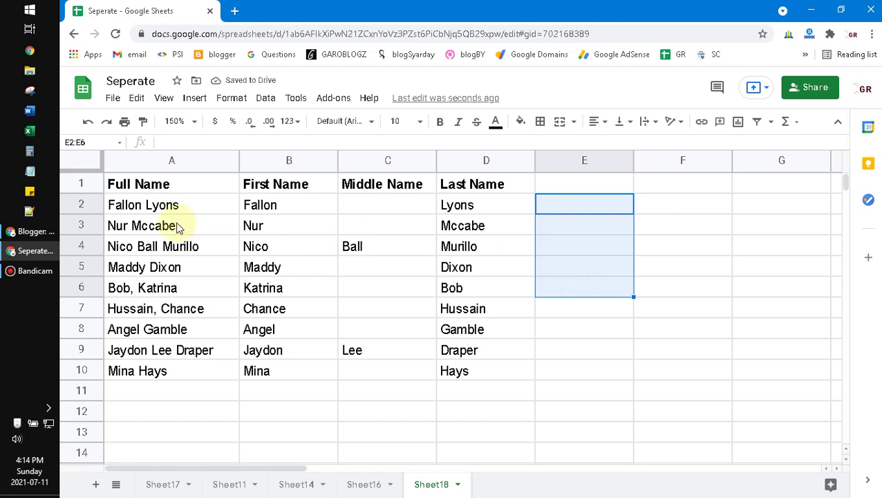
Open the First Name formula in B2 to examine its IF and REGEXREPLACE functions
click(268, 204)
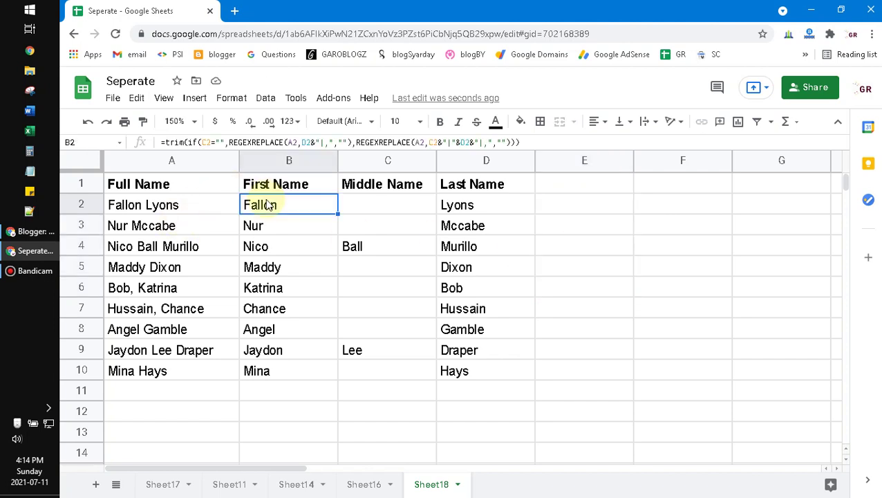
double_click(266, 204)
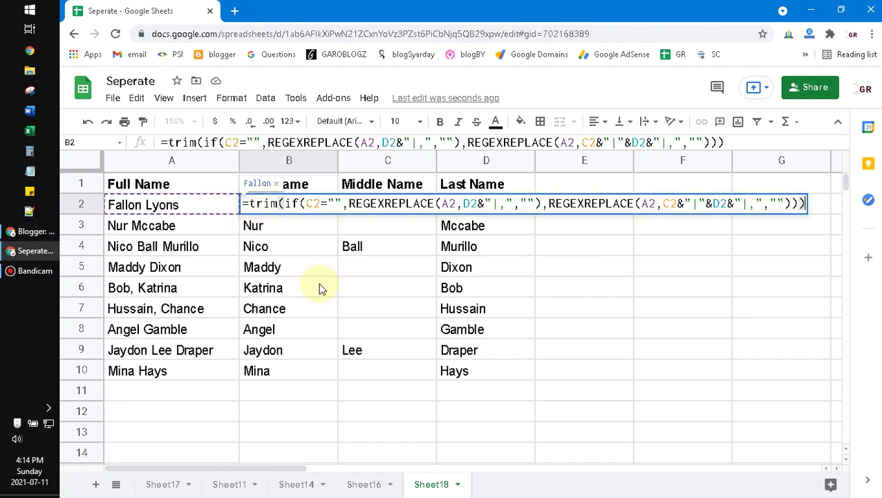